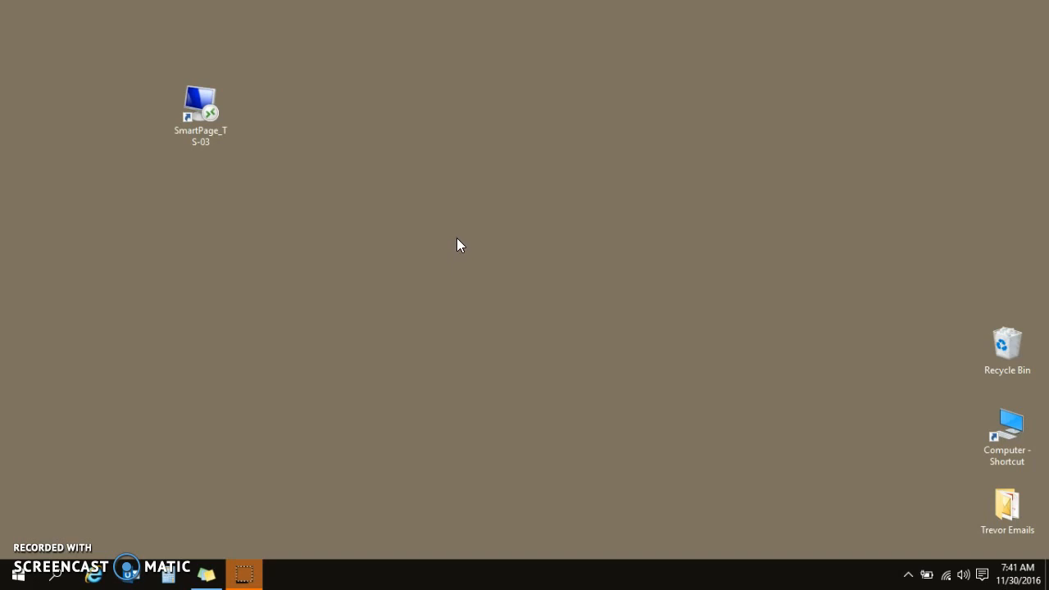
# - Launch the SmartPage_TS-03 remote app and sign in with the Windows account password
pyautogui.doubleClick(211, 92)
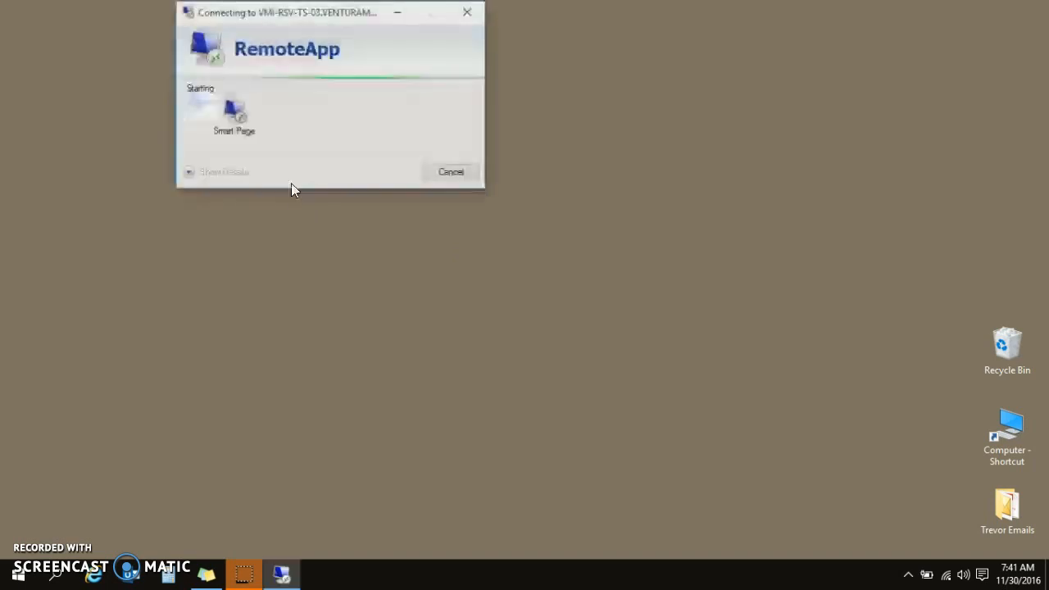
pyautogui.click(294, 155)
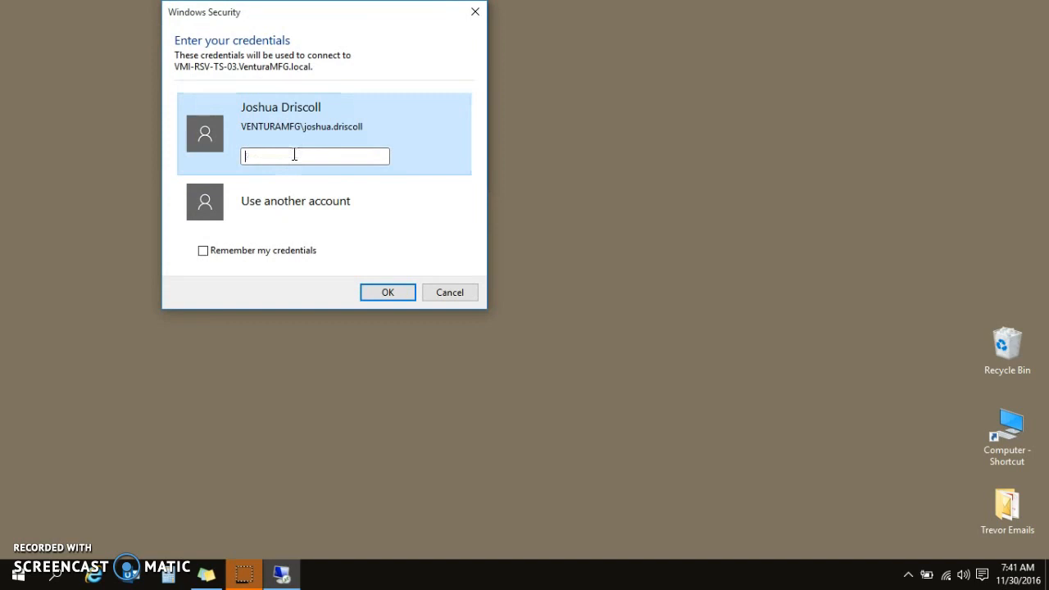
pyautogui.write('**************')
pyautogui.press('Return')
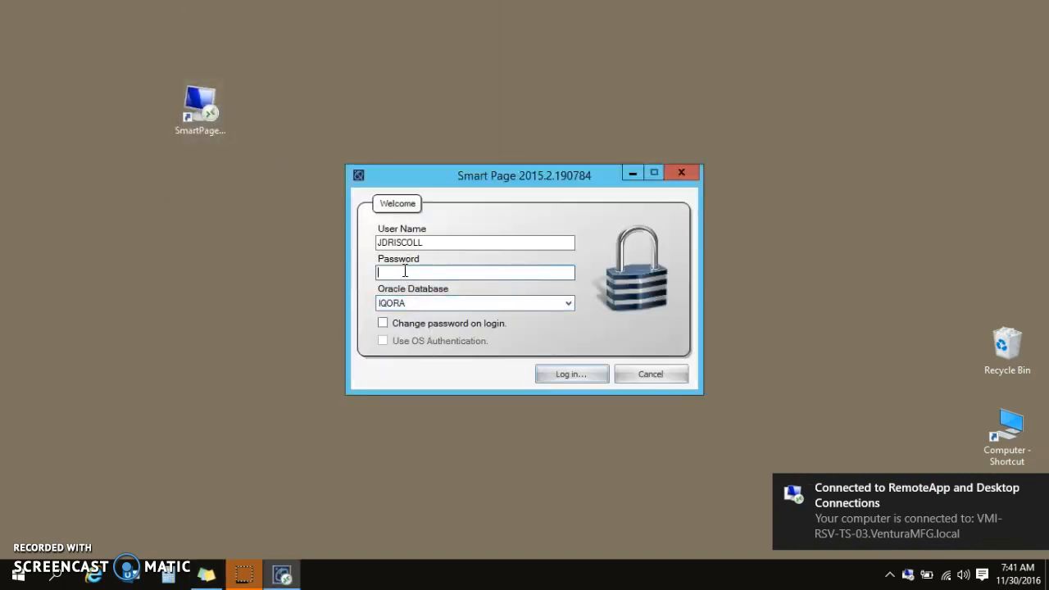
# - Enter the Smart Page account password and log in to the IQORA database
pyautogui.write('**')
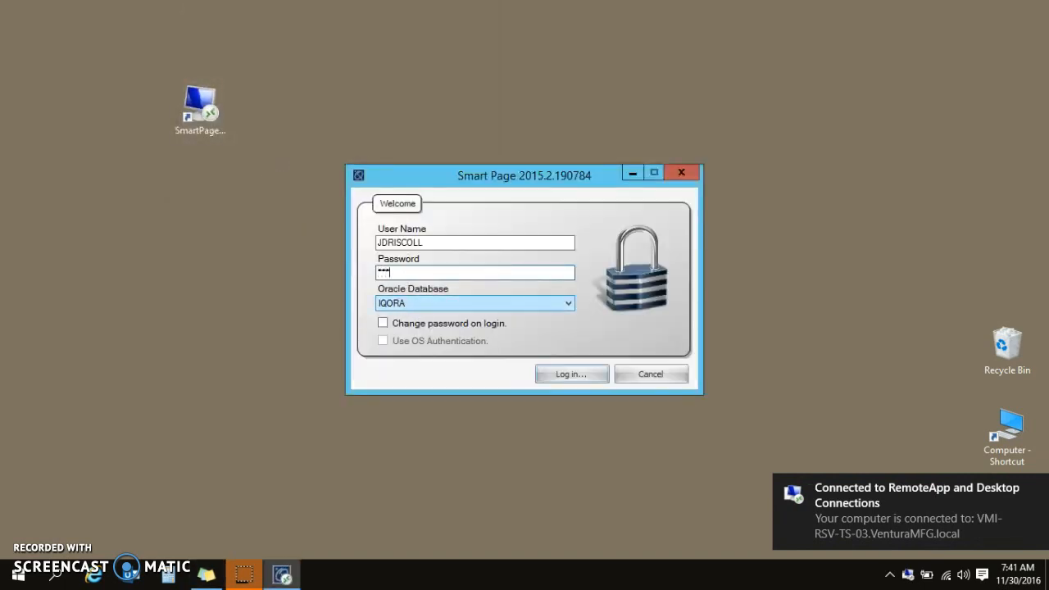
pyautogui.write('***')
pyautogui.press('Return')
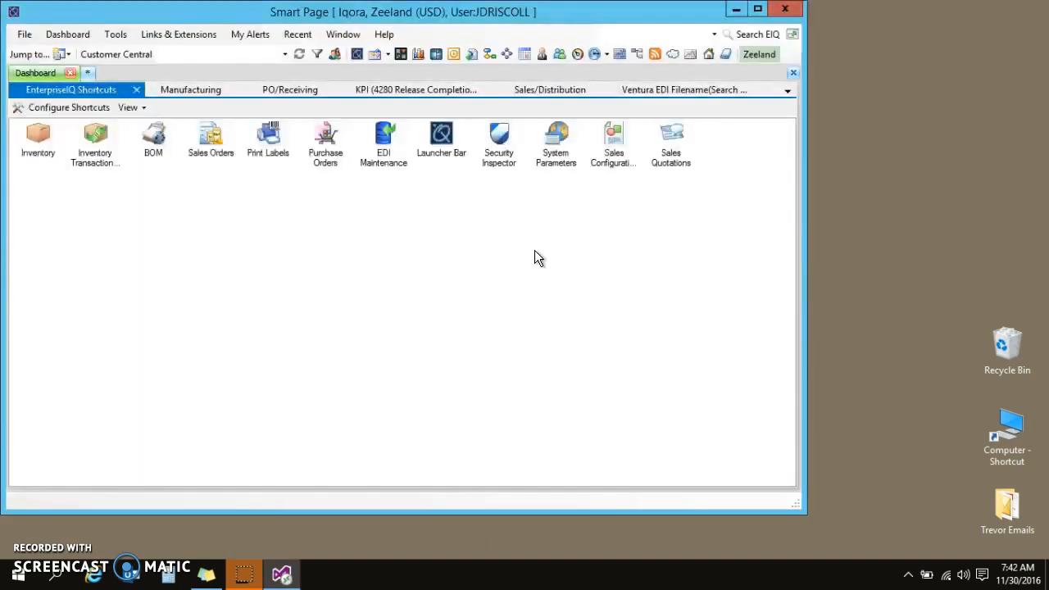
# - Look at the CRM / SRM modules in the EnterpriseIQ launcher bar and close the launcher bar
pyautogui.click(613, 137)
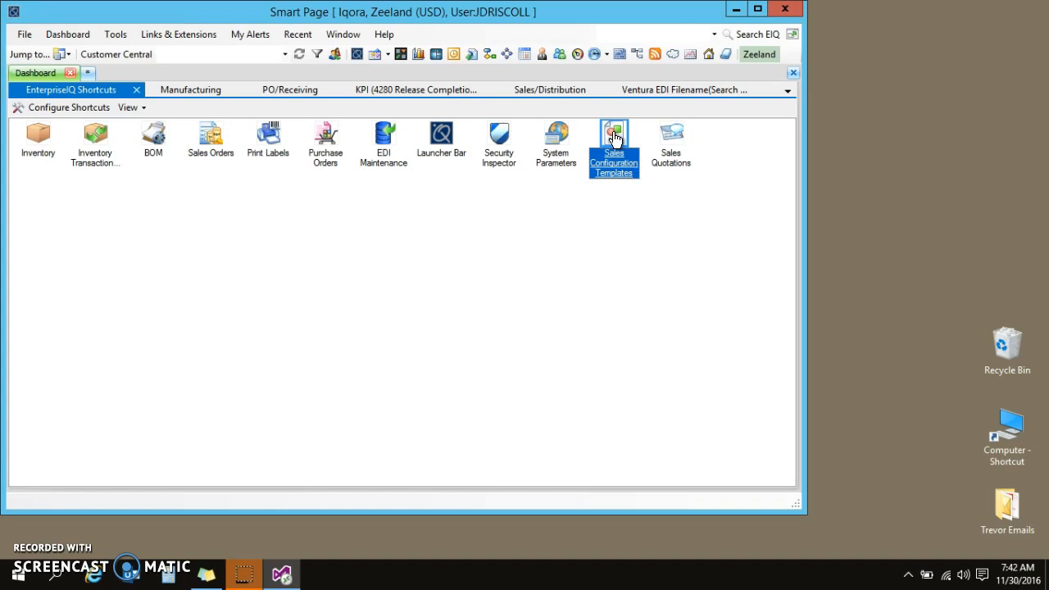
pyautogui.click(443, 147)
pyautogui.doubleClick(443, 150)
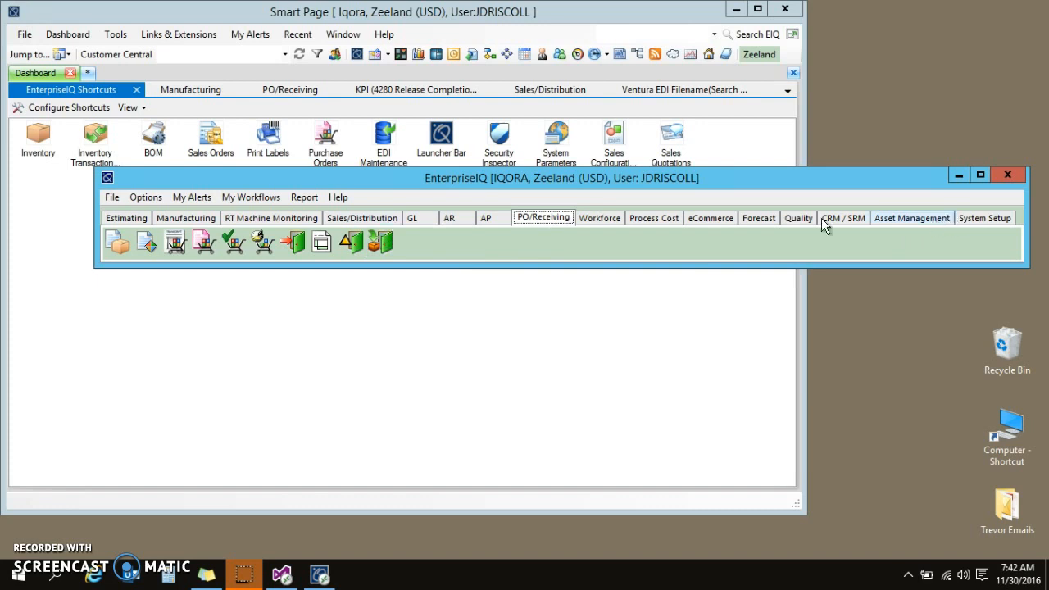
pyautogui.click(825, 221)
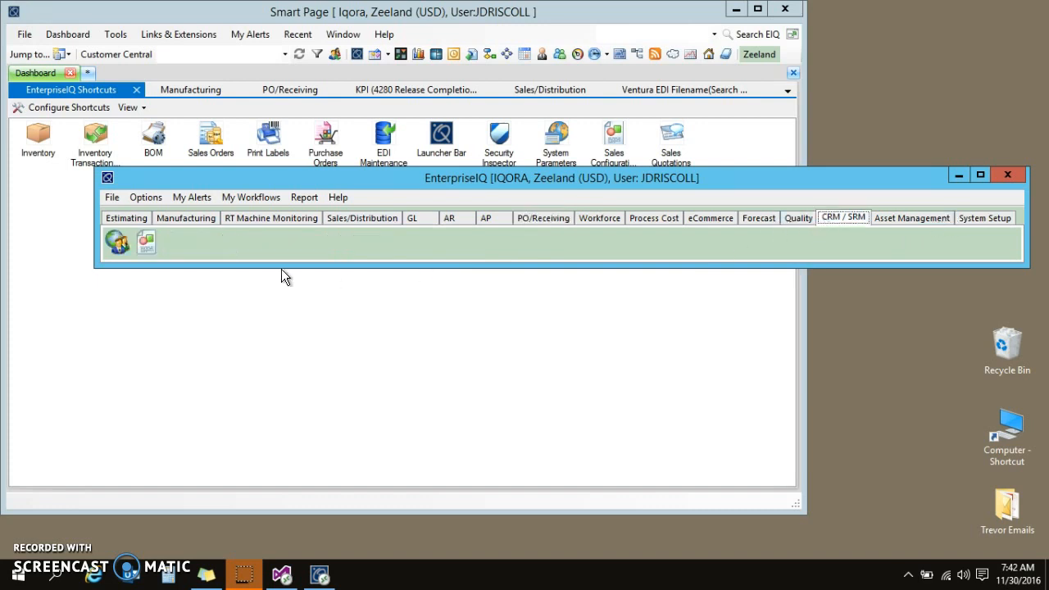
pyautogui.click(1010, 175)
# - Open Sales Configuration Templates and load template 480120
pyautogui.doubleClick(621, 156)
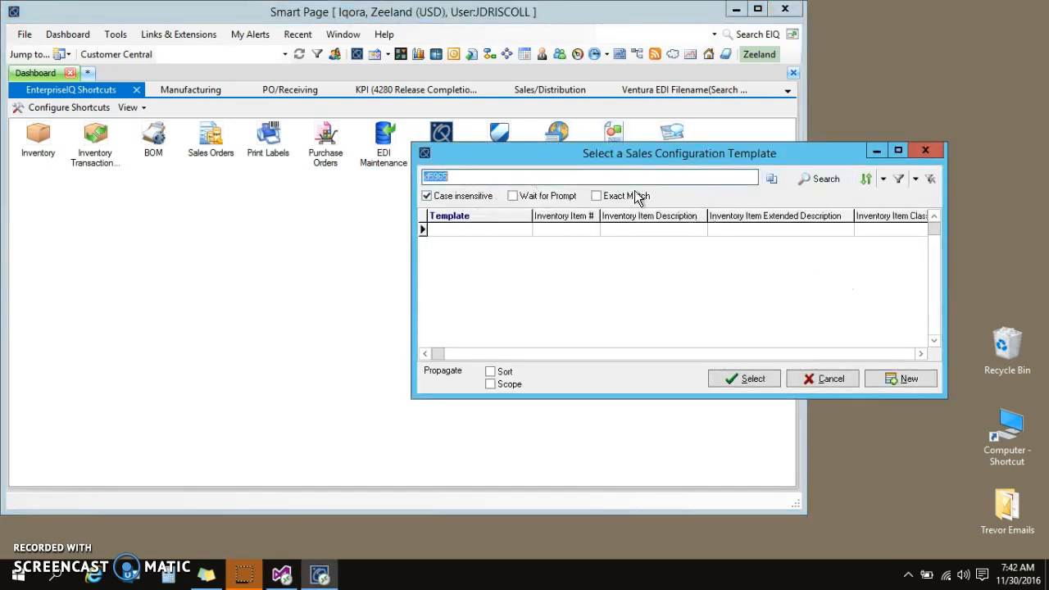
pyautogui.write('480120')
pyautogui.press('Return')
pyautogui.press('Return')
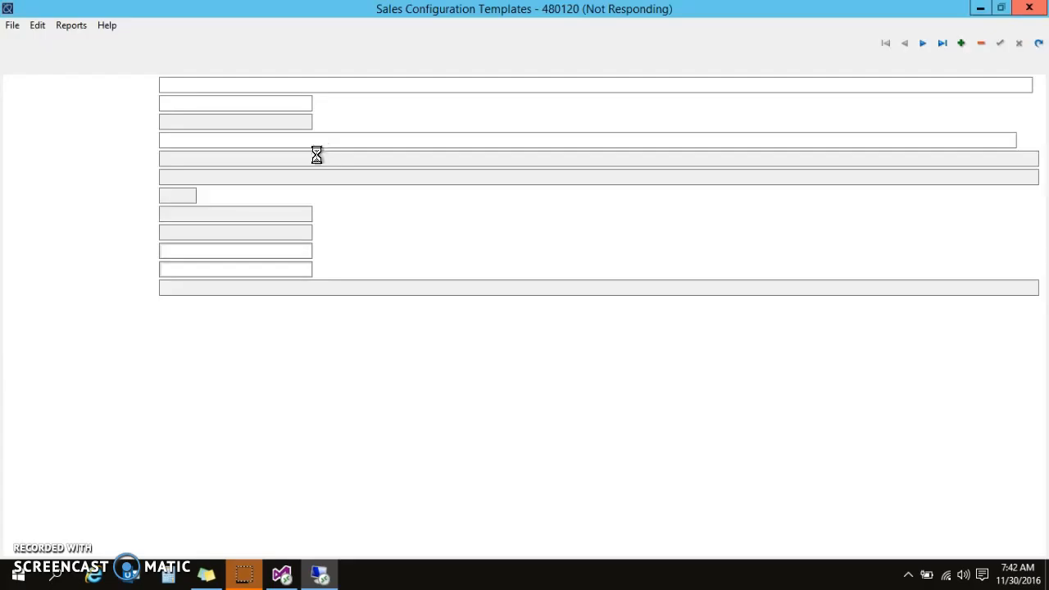
# - Read the help topic on Sales Configuration Templates, including the General field descriptions, and close the help
pyautogui.click(106, 25)
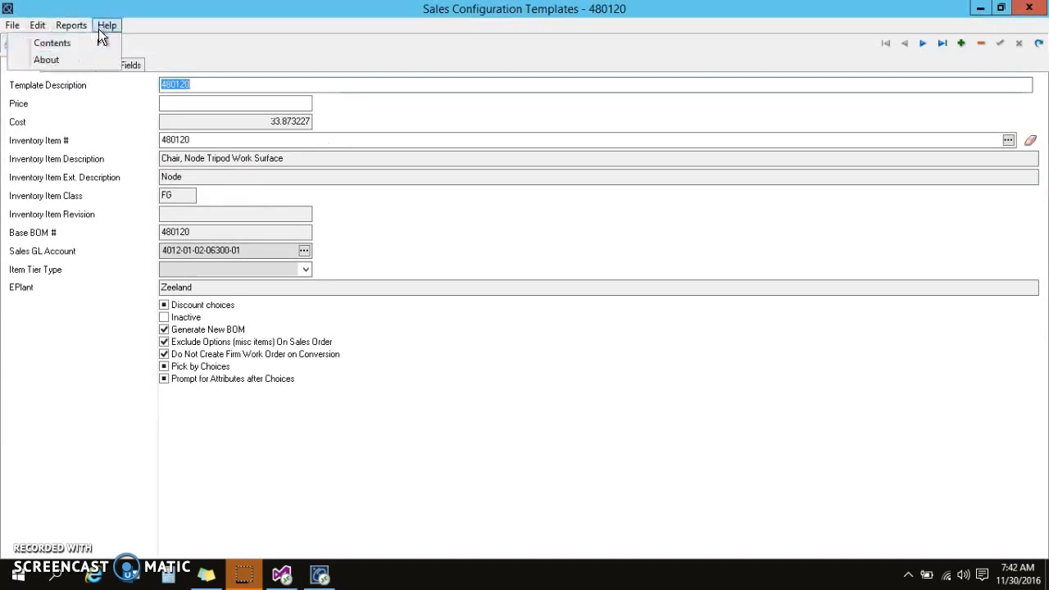
pyautogui.click(88, 42)
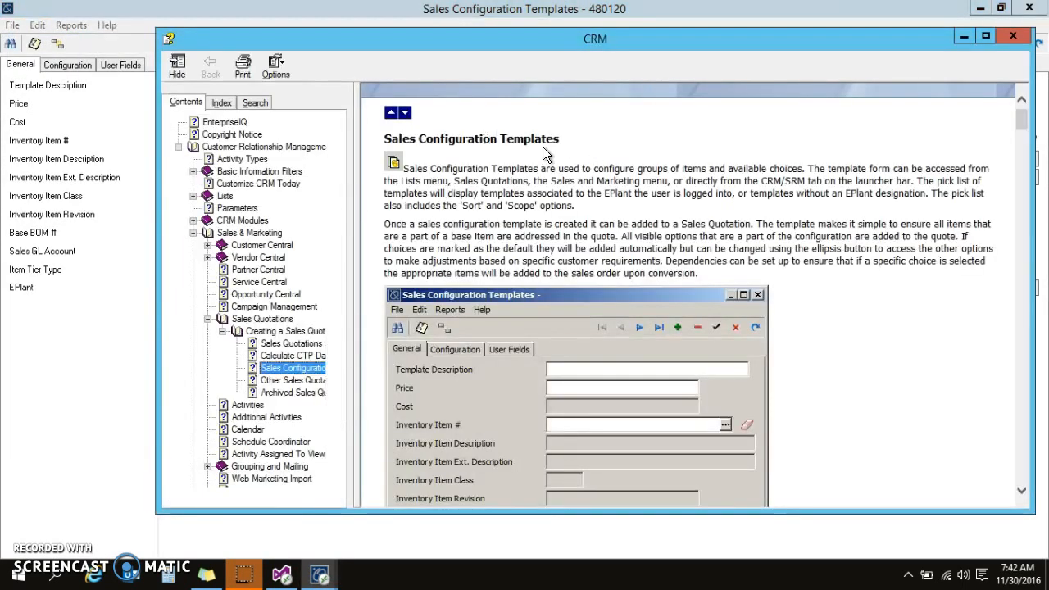
pyautogui.click(827, 284)
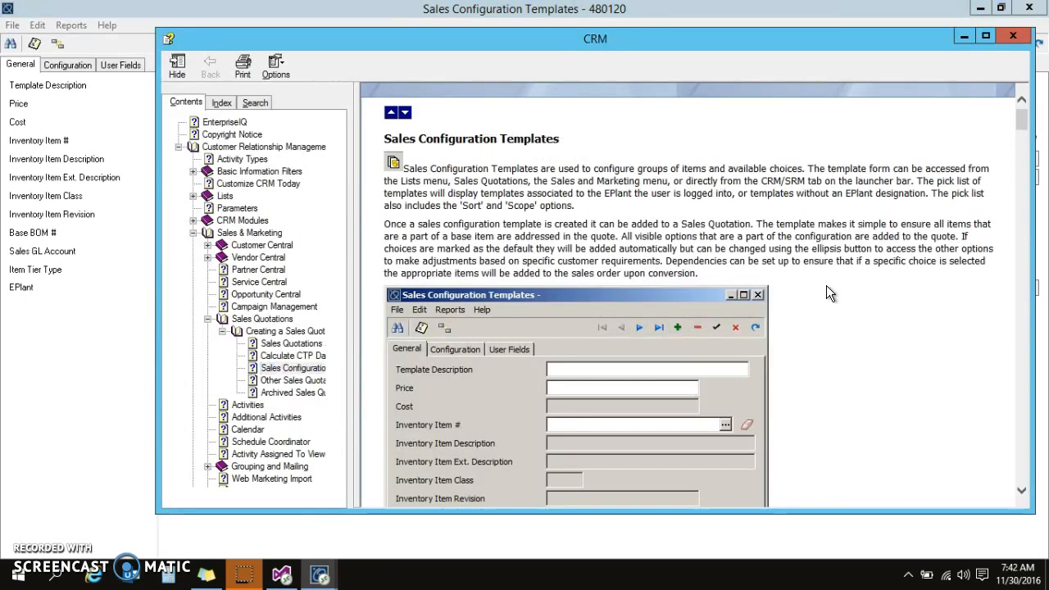
pyautogui.scroll(-4, 826, 285)
pyautogui.scroll(4, 828, 277)
pyautogui.scroll(-5, 831, 264)
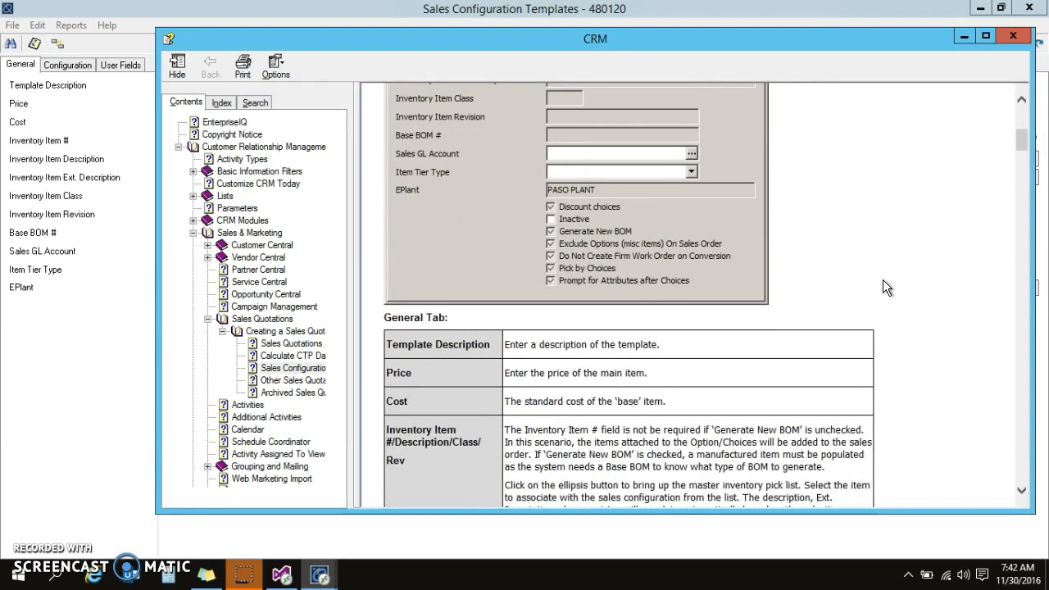
pyautogui.scroll(-5, 882, 279)
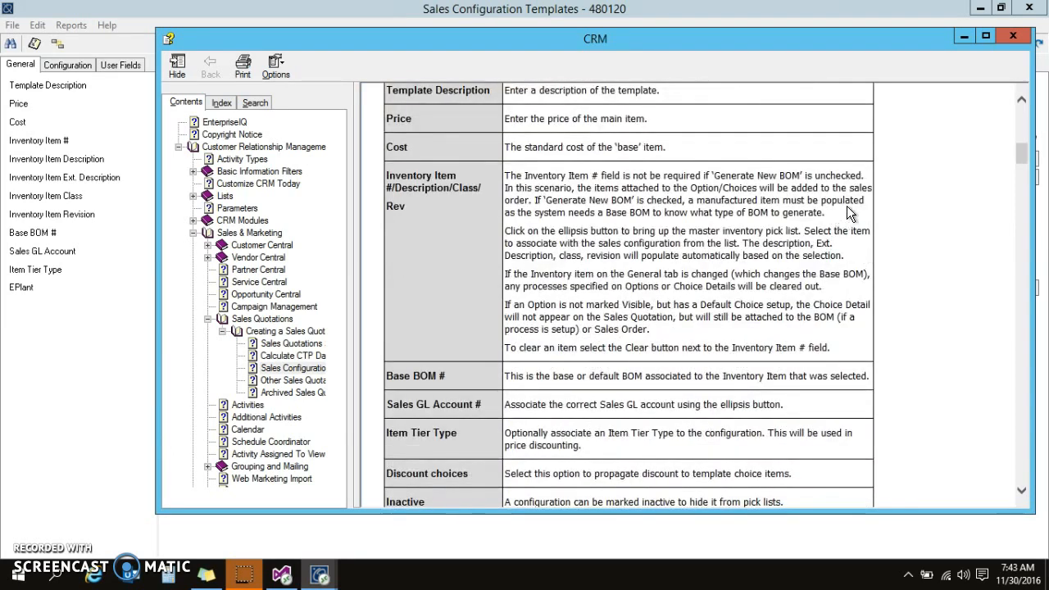
pyautogui.click(1013, 36)
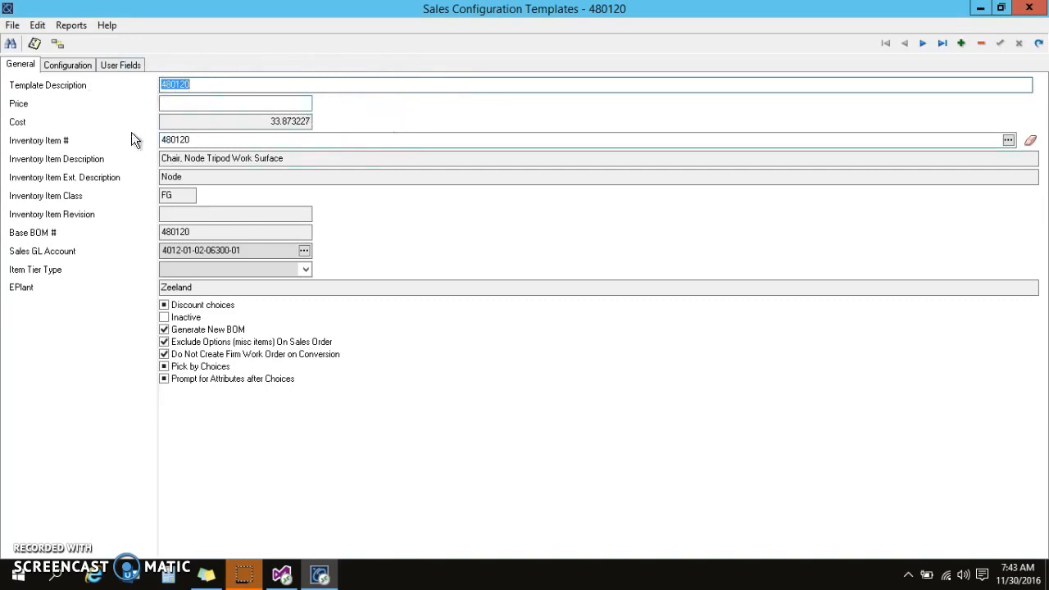
# - Show the template's price field, open its configuration, and examine the MFG BASE choices with their inventory items
pyautogui.click(251, 101)
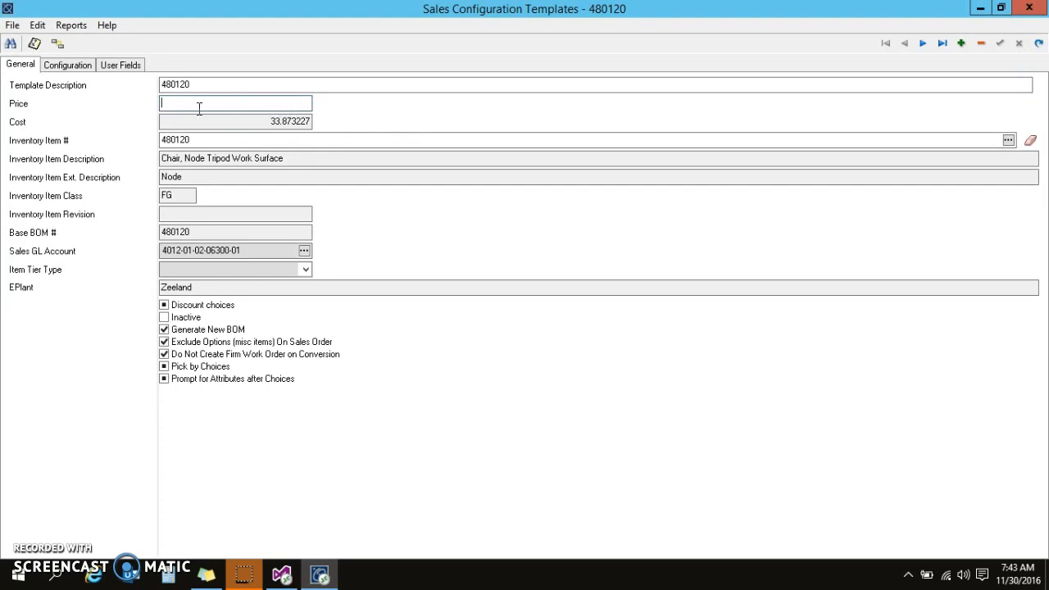
pyautogui.click(70, 67)
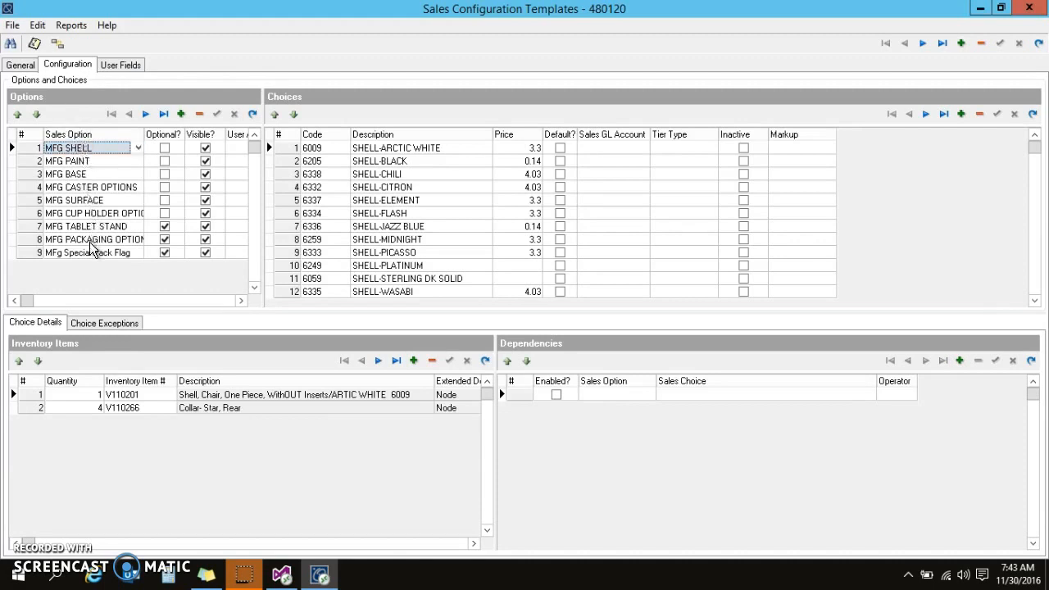
pyautogui.click(78, 174)
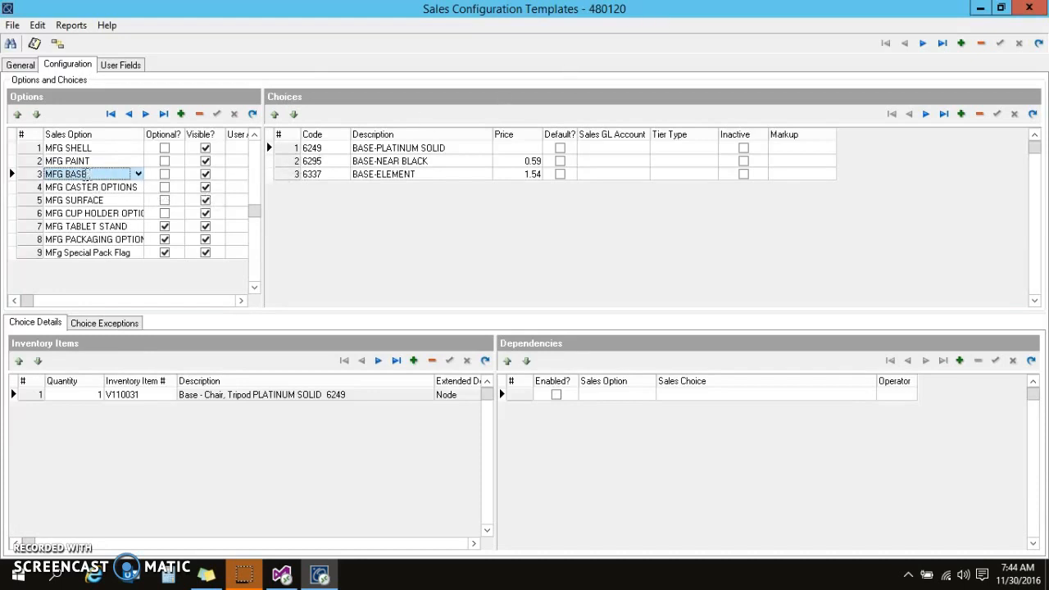
pyautogui.click(322, 151)
pyautogui.press('Down')
pyautogui.press('Down')
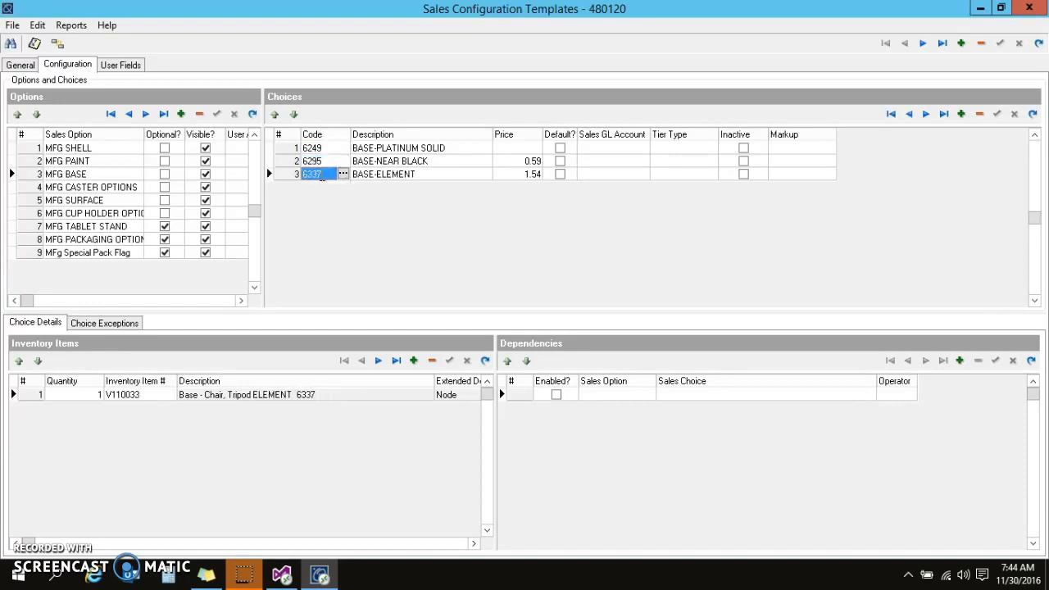
pyautogui.click(322, 149)
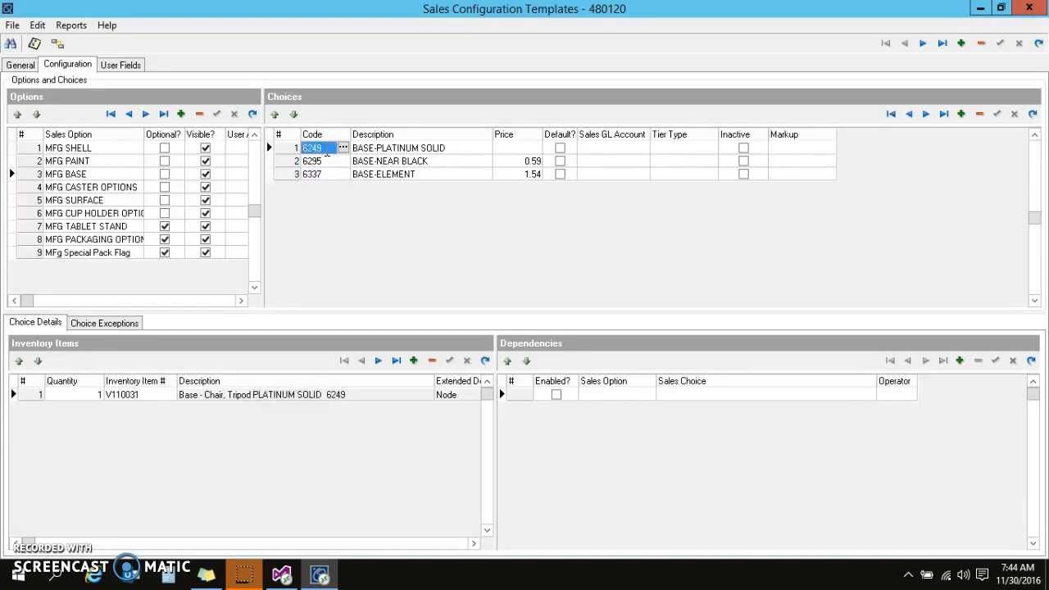
# - Compare the prices of the platinum solid, near black and element choices under the MFG BASE option
pyautogui.click(515, 151)
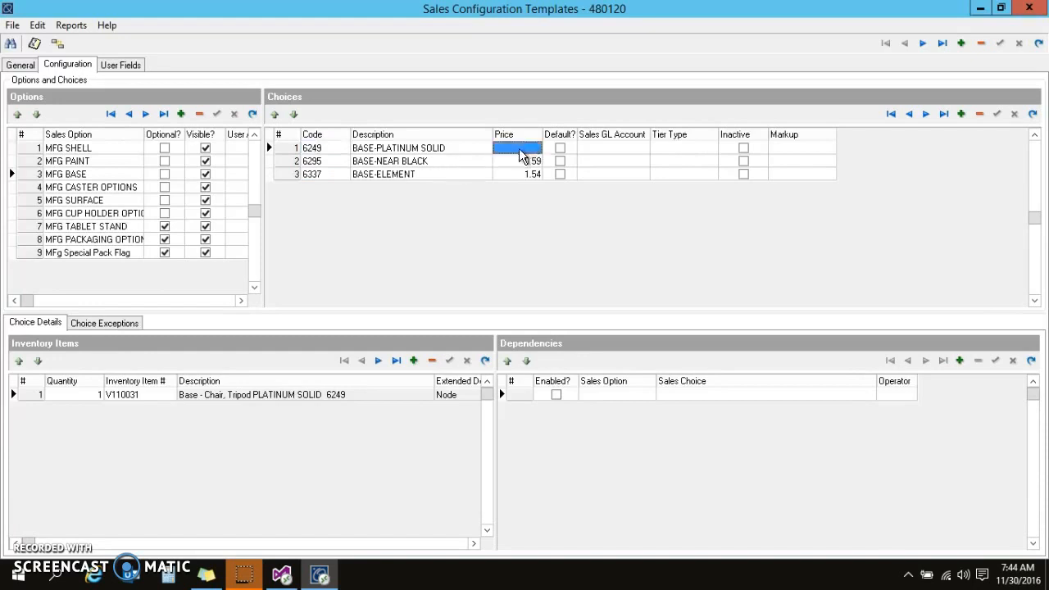
pyautogui.click(312, 160)
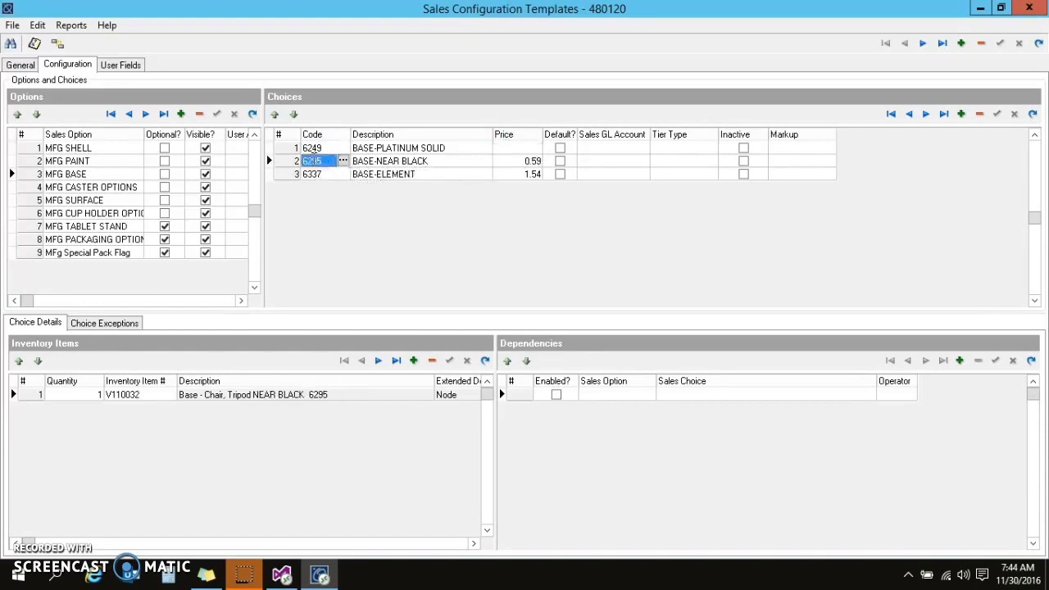
pyautogui.click(526, 164)
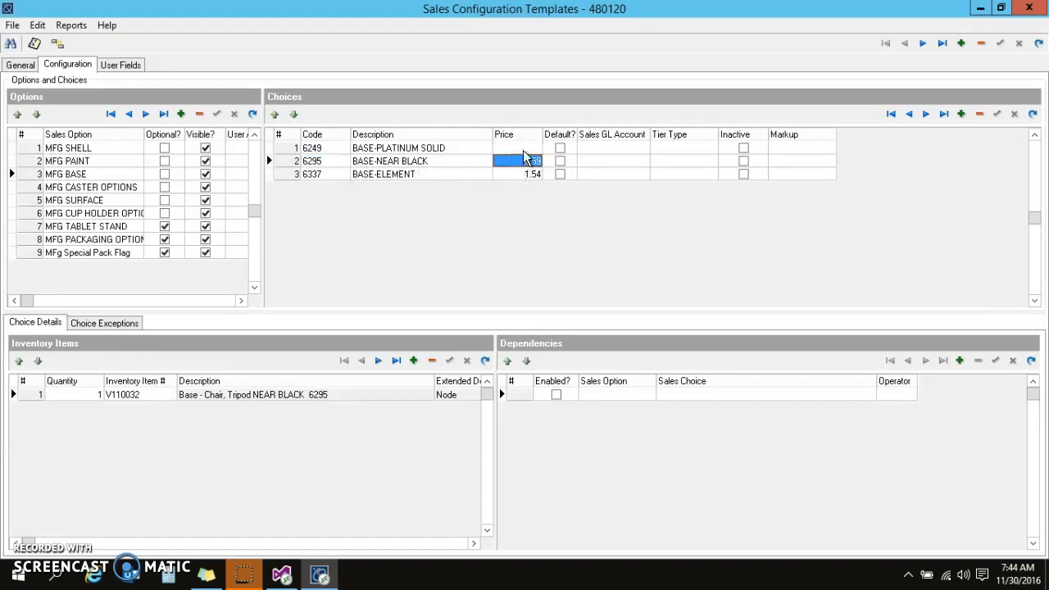
pyautogui.click(531, 148)
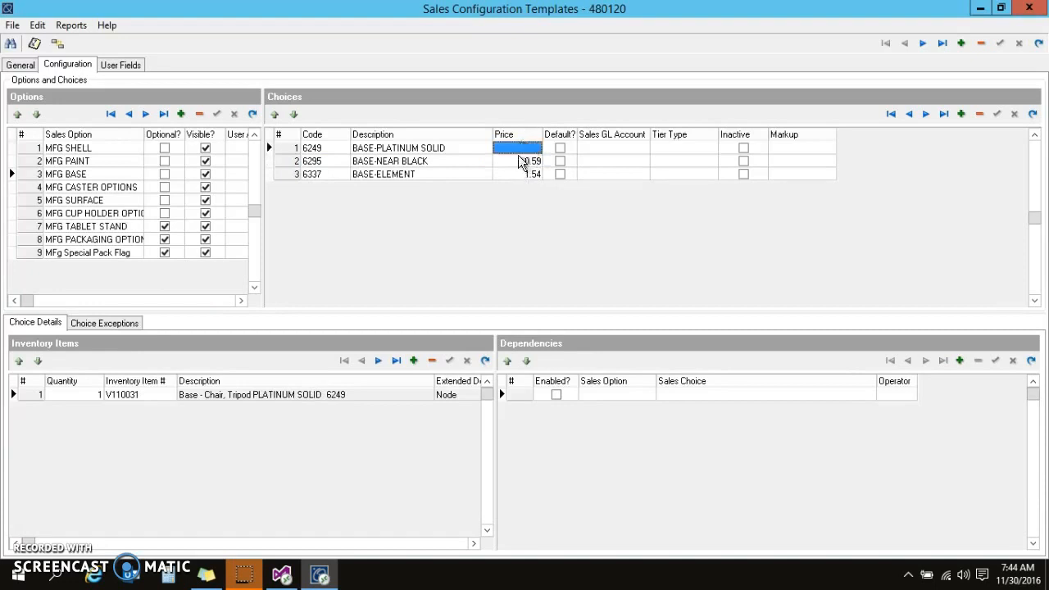
pyautogui.click(521, 175)
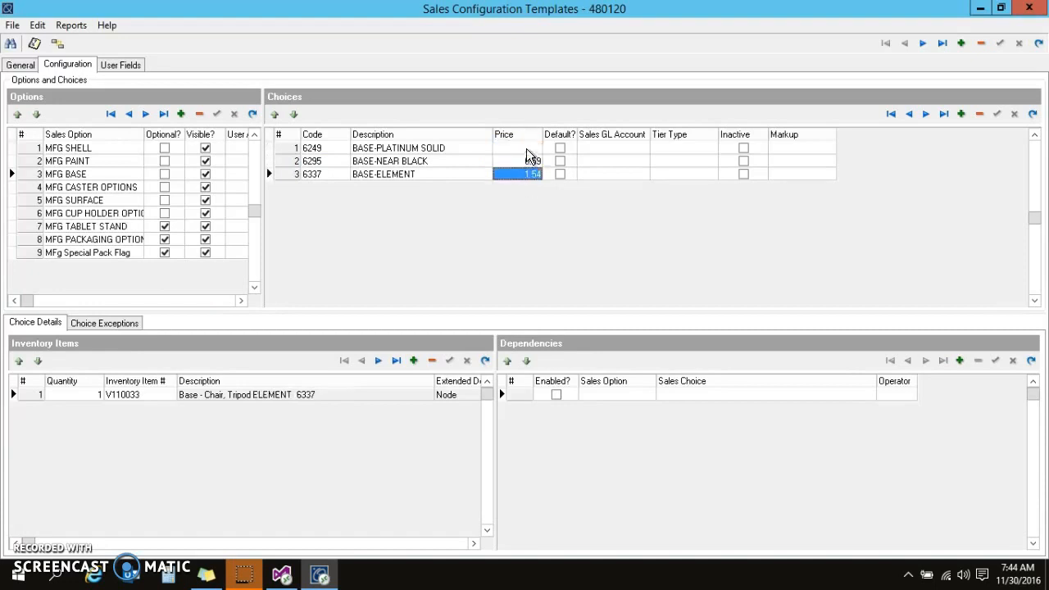
pyautogui.click(529, 152)
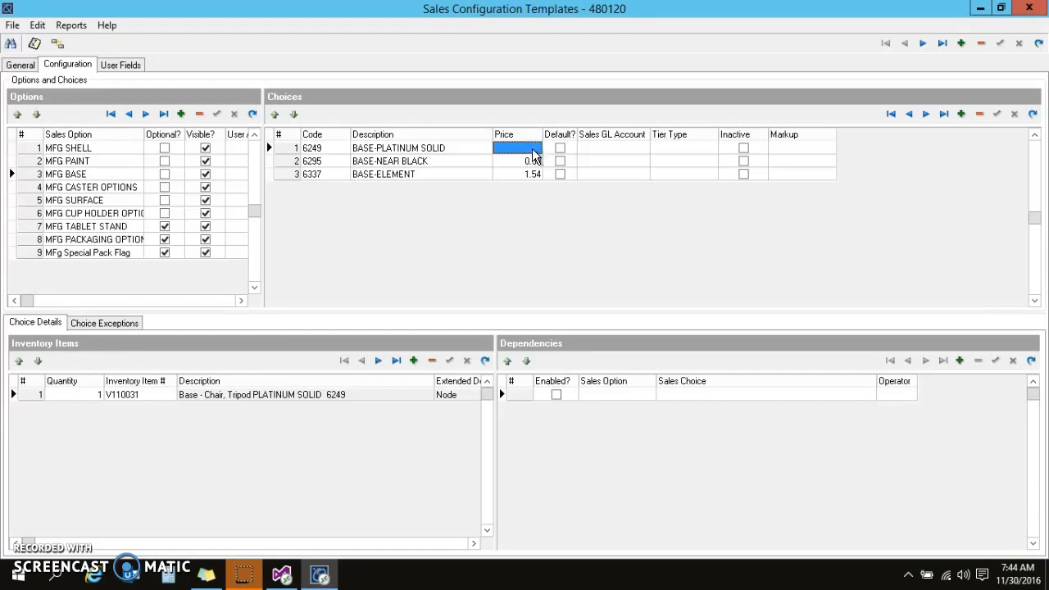
pyautogui.click(523, 163)
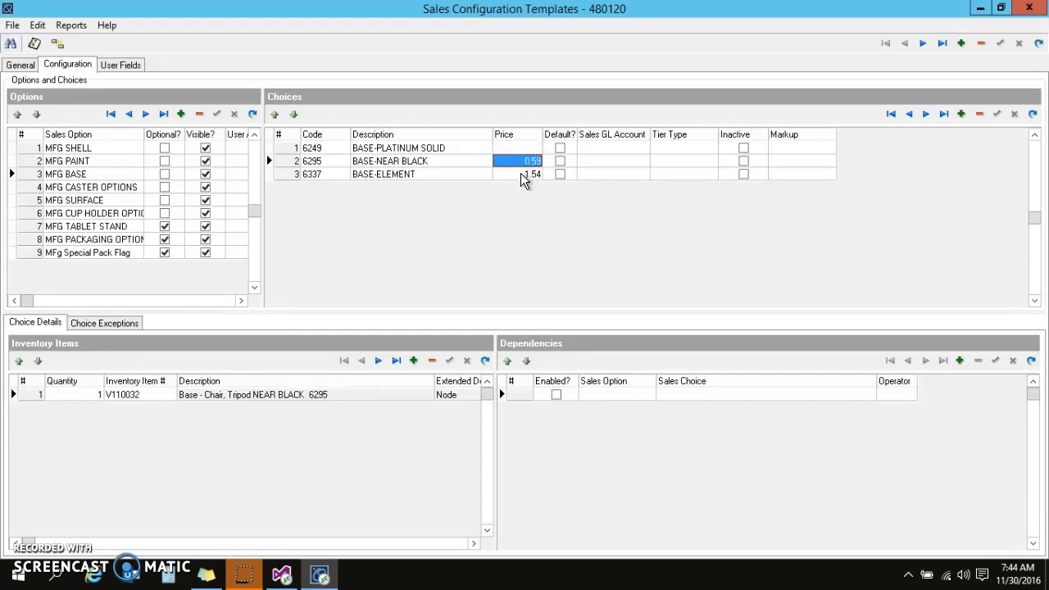
pyautogui.click(525, 175)
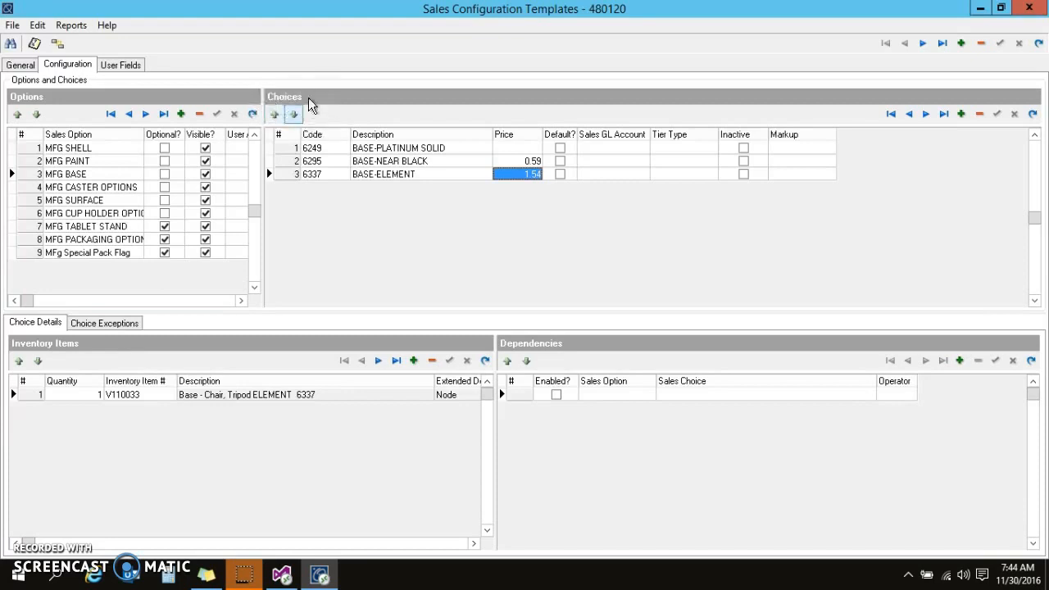
pyautogui.click(529, 161)
pyautogui.click(526, 175)
# - Review the choices of the caster, surface, cup holder, packaging and tablet stand options, comparing the stand and no-stand prices
pyautogui.click(82, 188)
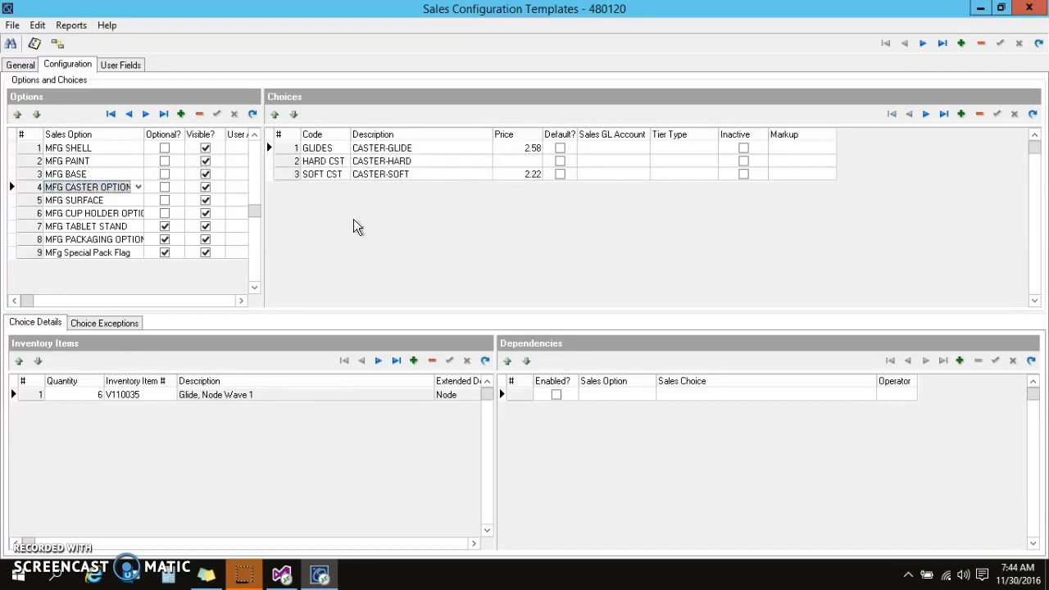
pyautogui.click(100, 201)
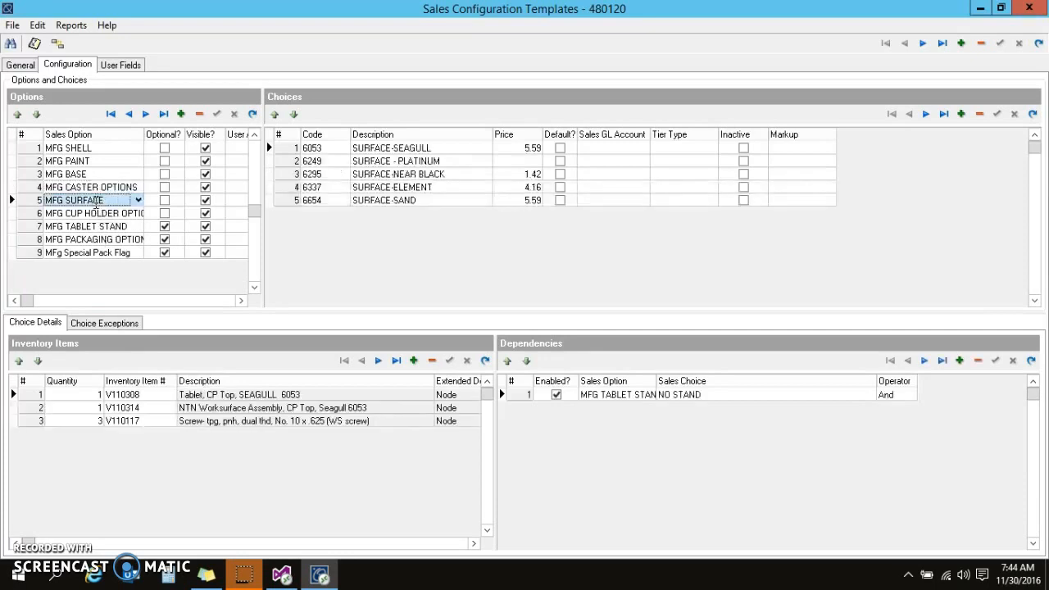
pyautogui.click(93, 215)
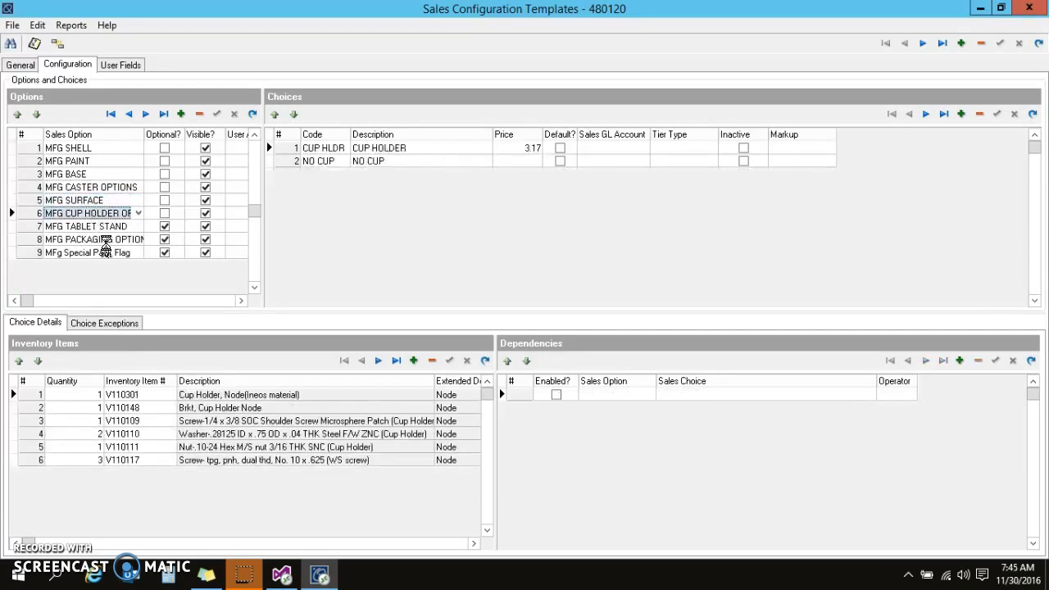
pyautogui.click(96, 240)
pyautogui.click(94, 227)
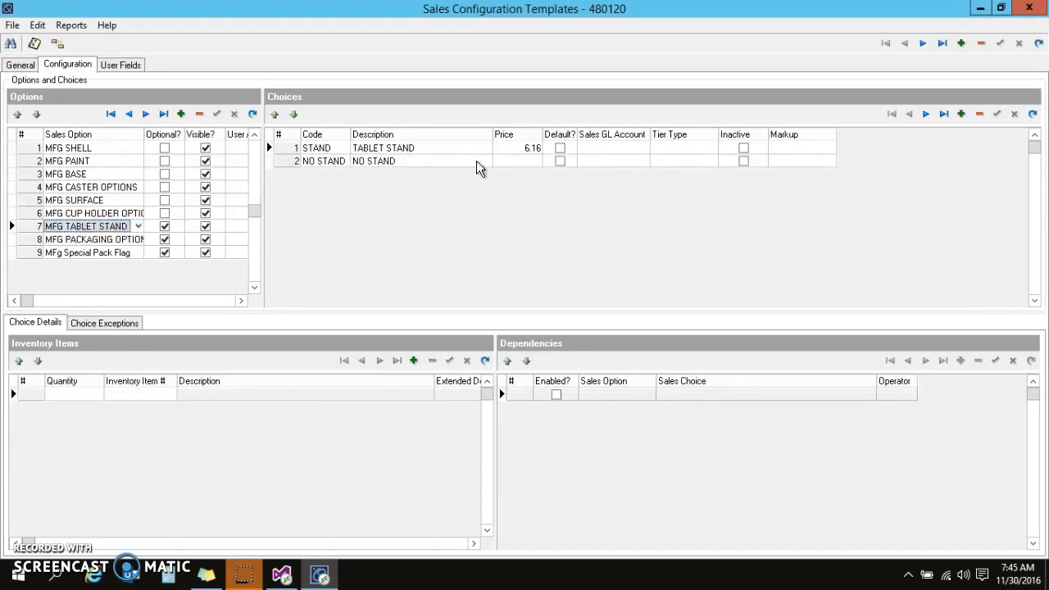
pyautogui.click(510, 162)
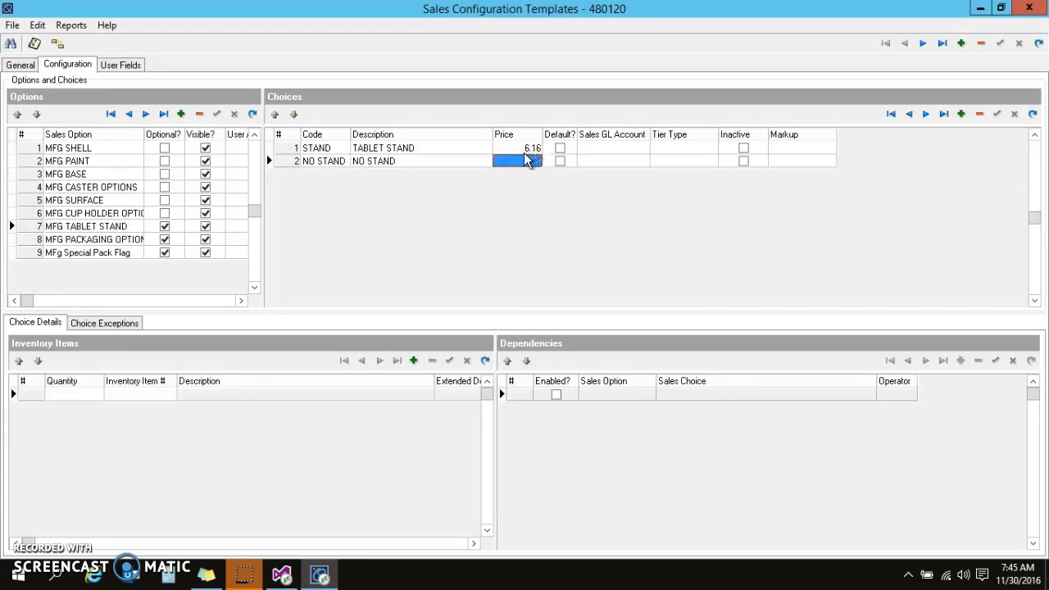
pyautogui.click(524, 153)
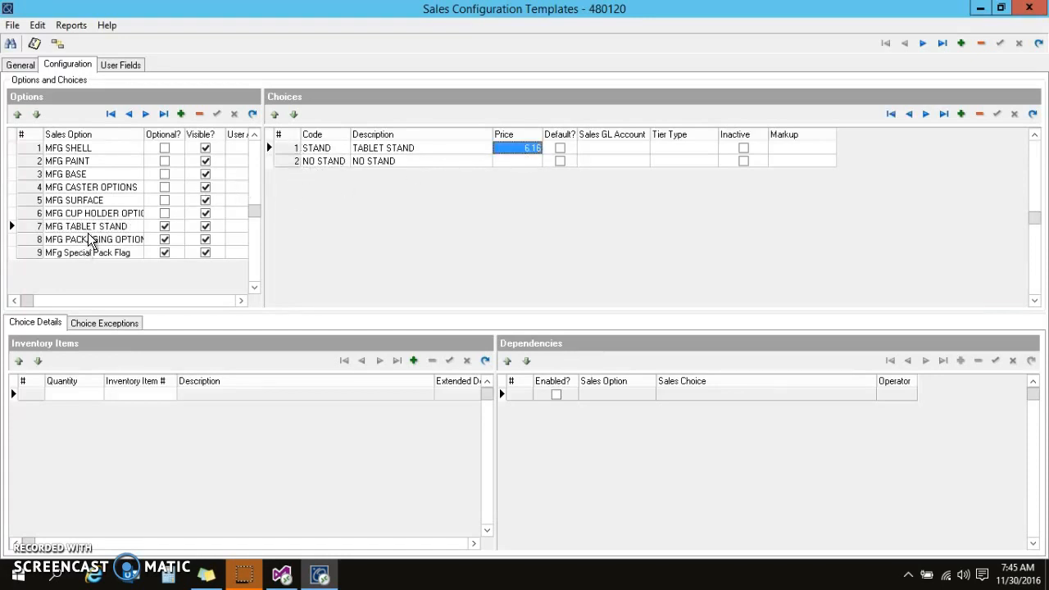
# - Review the choices and inventory items of the MFG cup holder option and close the sales configuration template
pyautogui.click(82, 215)
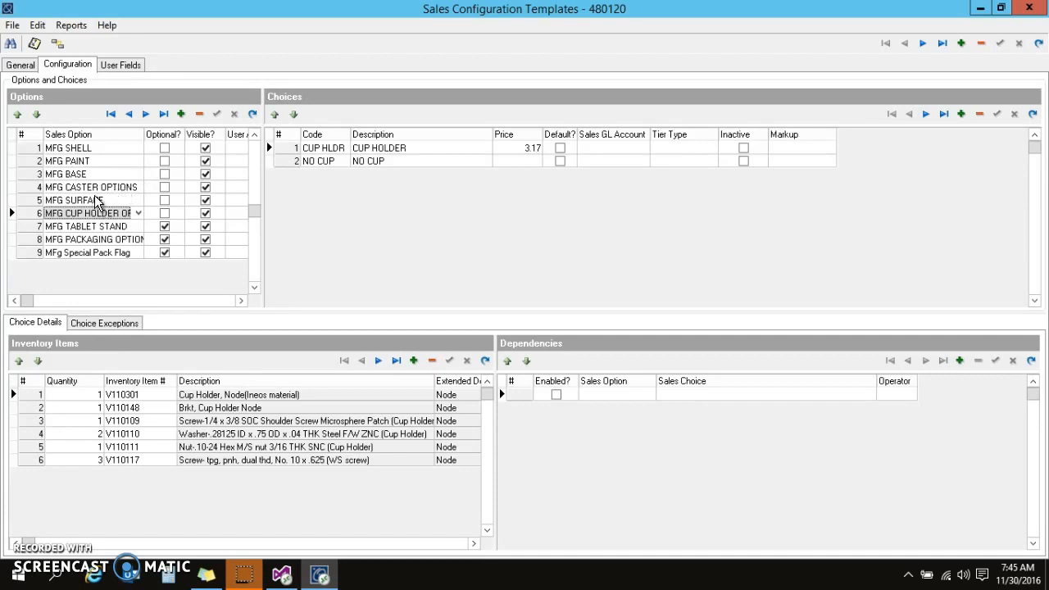
pyautogui.click(1029, 10)
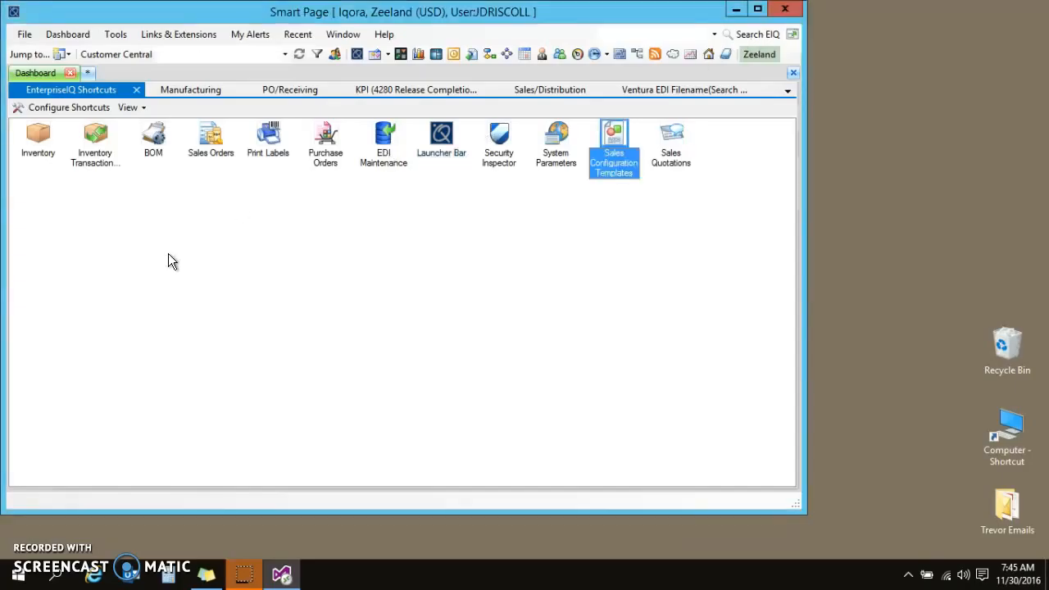
# - Open the inventory record of base item 480120, Chair, Node Tripod Work Surface, and maximize its window
pyautogui.doubleClick(41, 137)
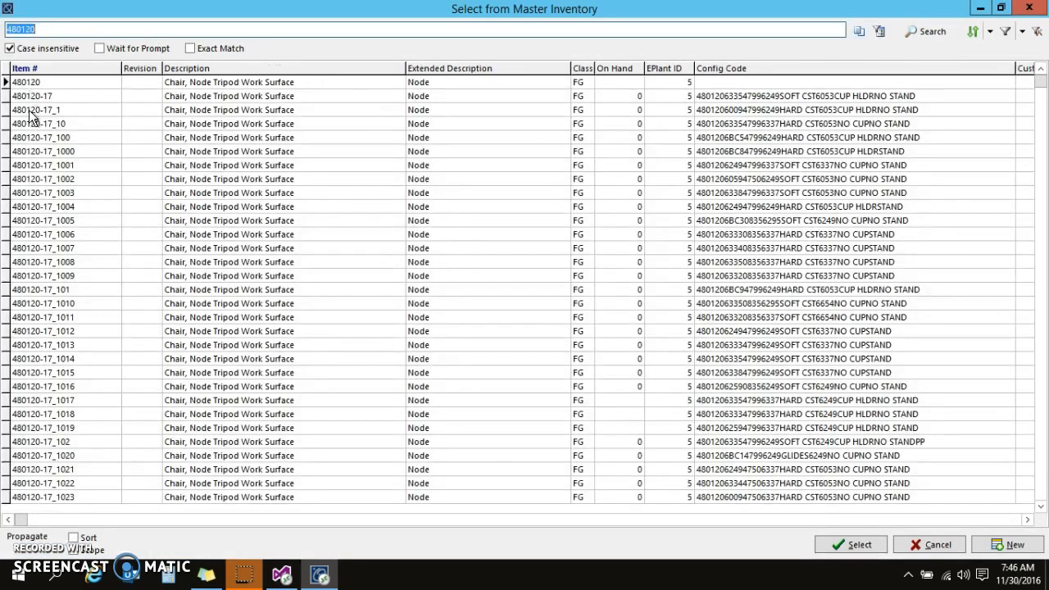
pyautogui.click(45, 84)
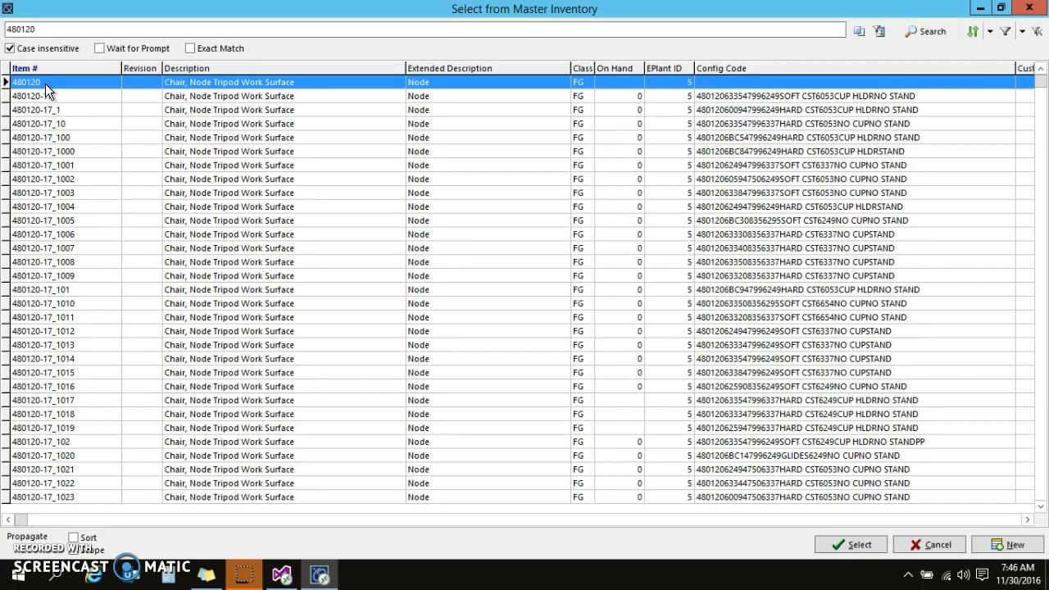
pyautogui.doubleClick(46, 84)
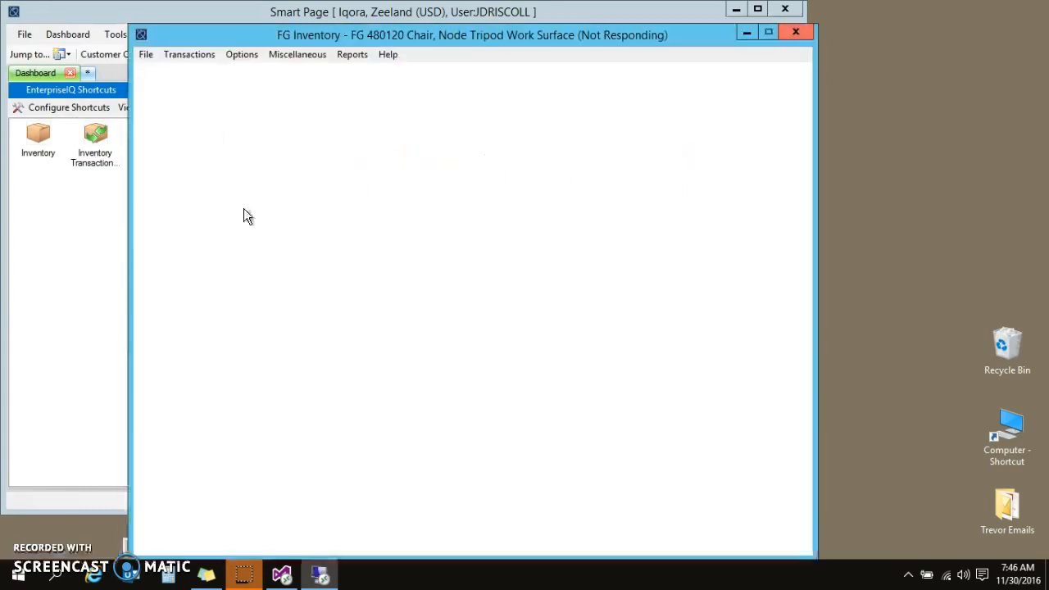
pyautogui.click(769, 32)
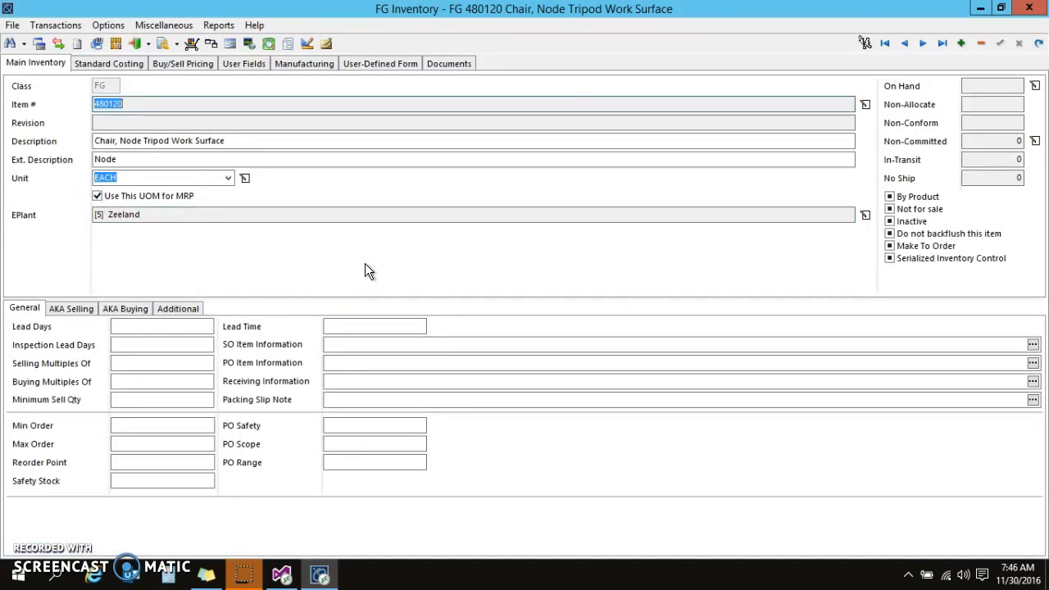
# - Set the standard item price to 133.16000 in the buy/sell pricing of item 480120 and save the record
pyautogui.click(174, 64)
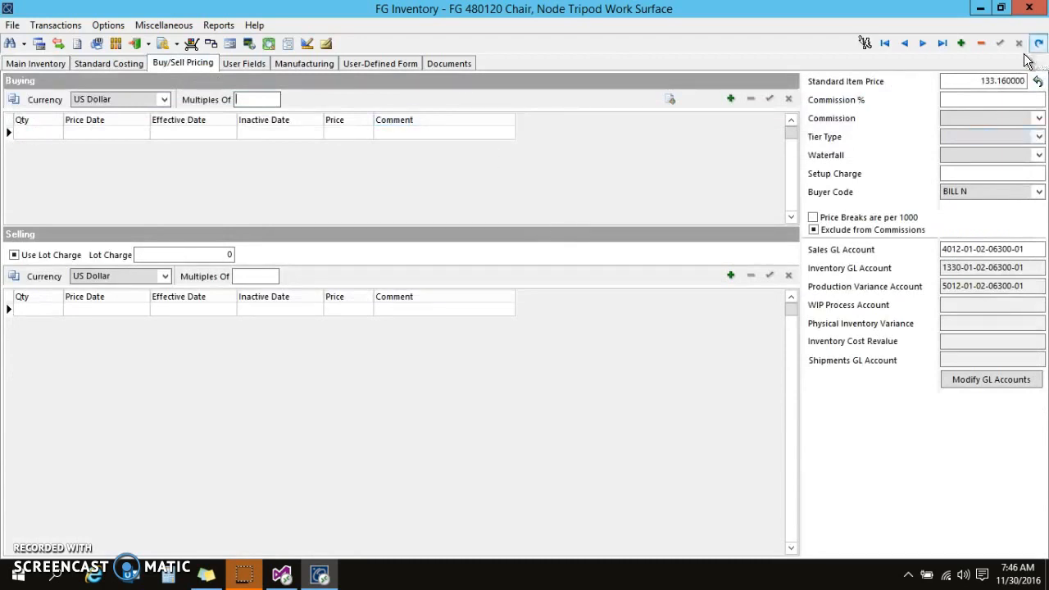
pyautogui.click(981, 81)
pyautogui.moveTo(1007, 80); pyautogui.dragTo(921, 79)
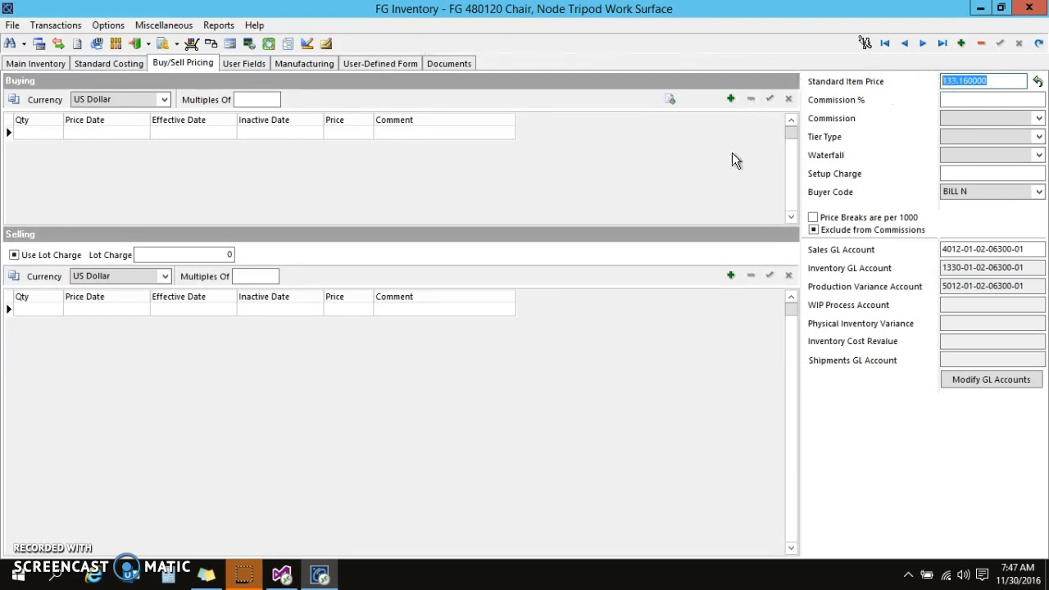
pyautogui.click(992, 80)
pyautogui.press('BackSpace')
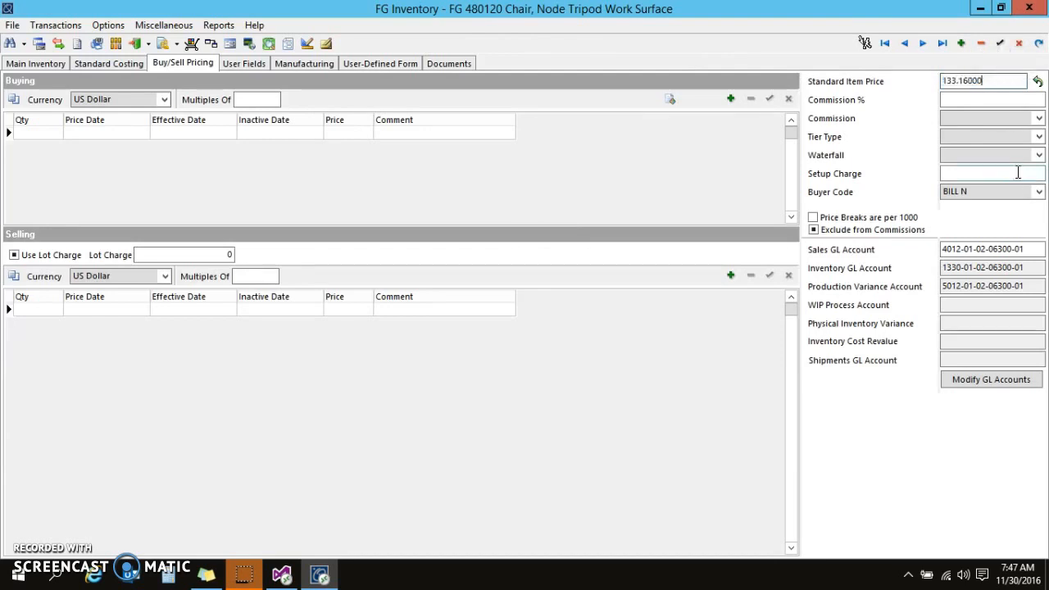
pyautogui.click(999, 43)
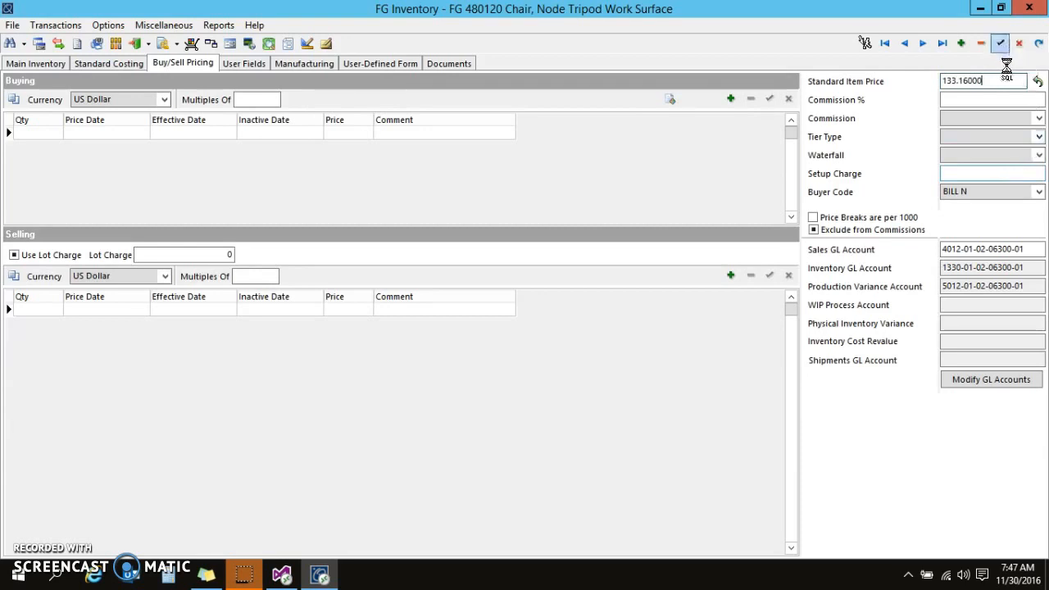